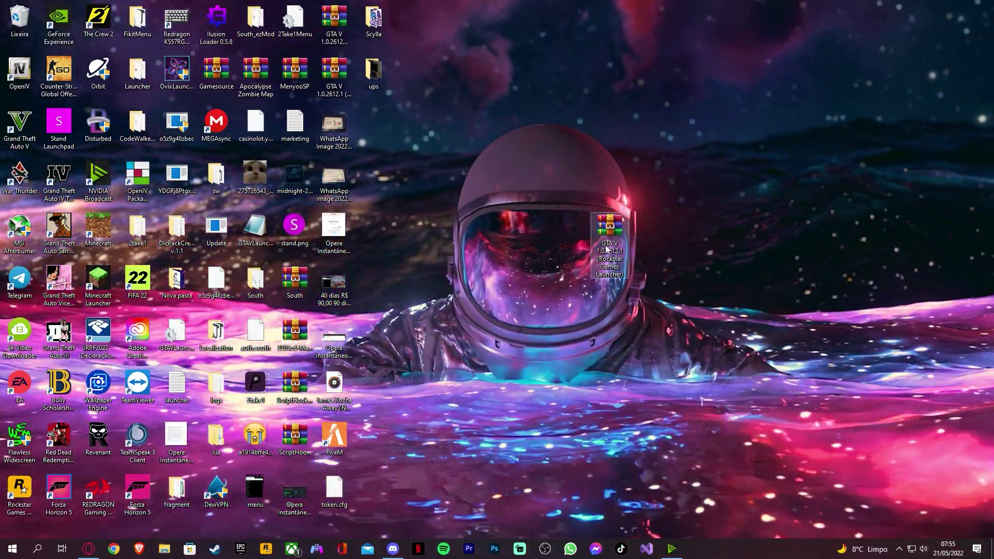
{"action": "left_click", "coordinate": [607, 249]}
{"action": "left_click", "coordinate": [610, 251]}
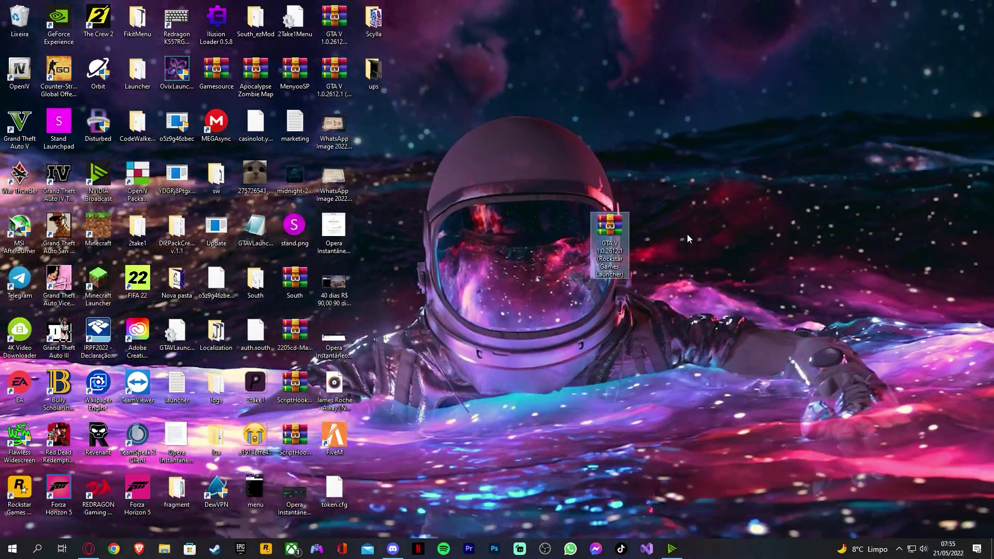
{"action": "key", "text": "Escape"}
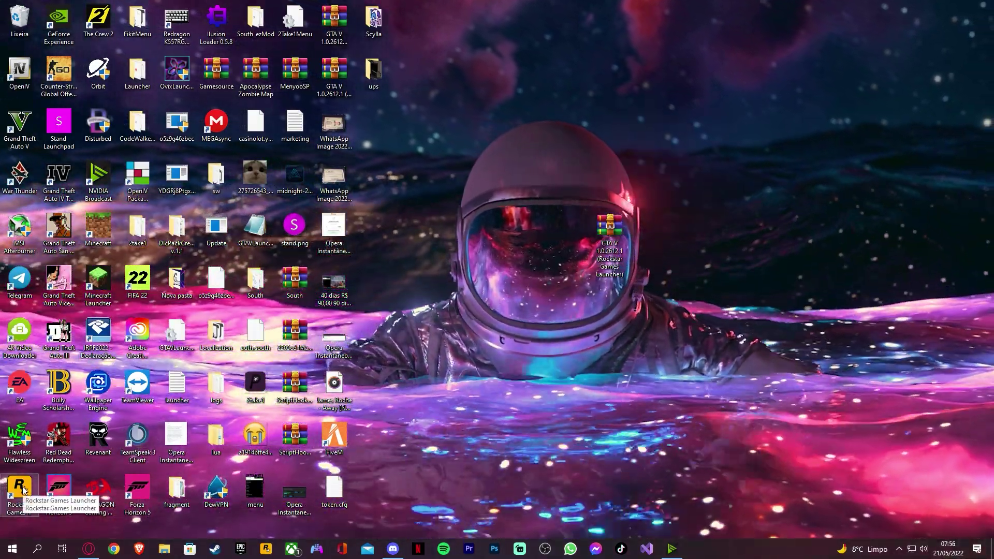
Launch Rockstar Games Launcher, sign out of the account and sign back in with its saved profile and credentials
{"action": "left_click", "coordinate": [22, 489]}
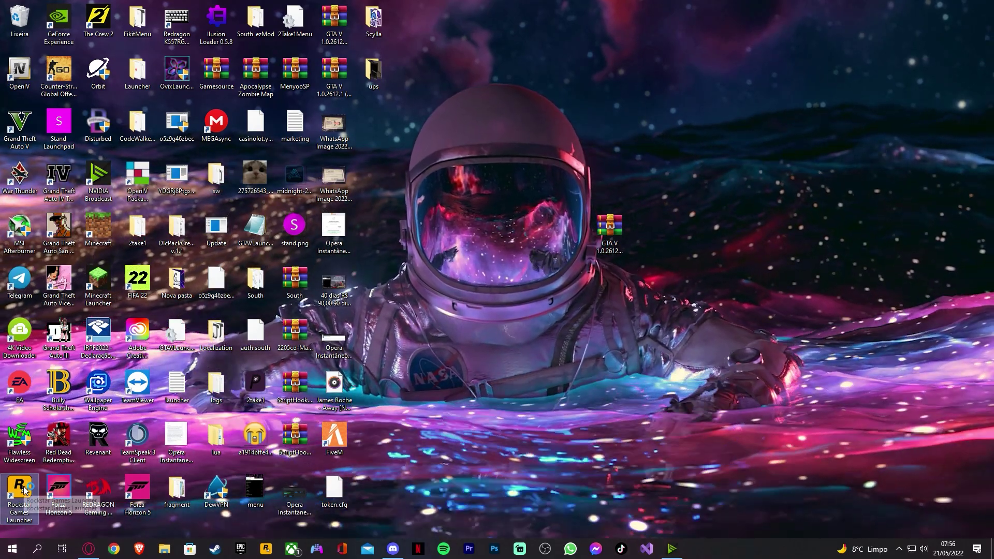
{"action": "double_click", "coordinate": [23, 489]}
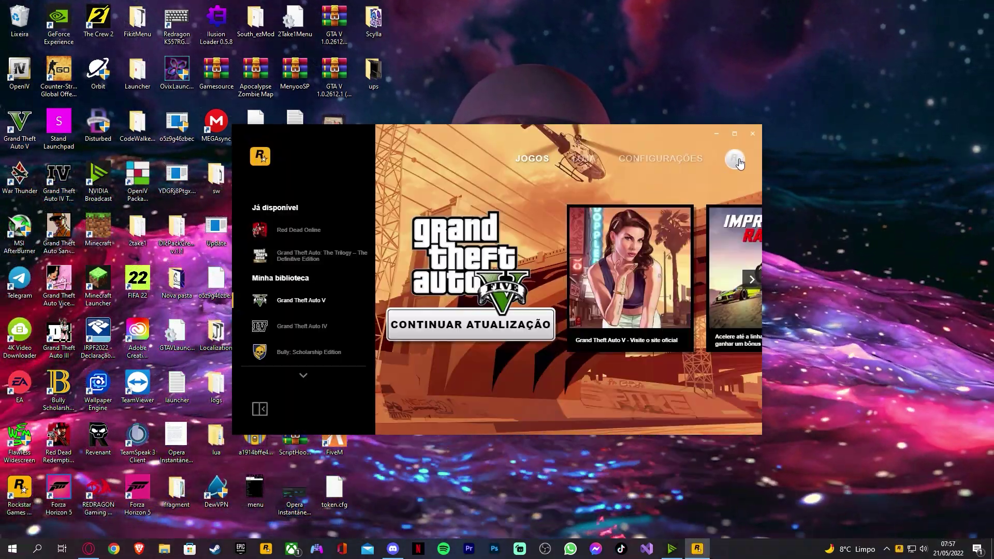
{"action": "left_click", "coordinate": [733, 161]}
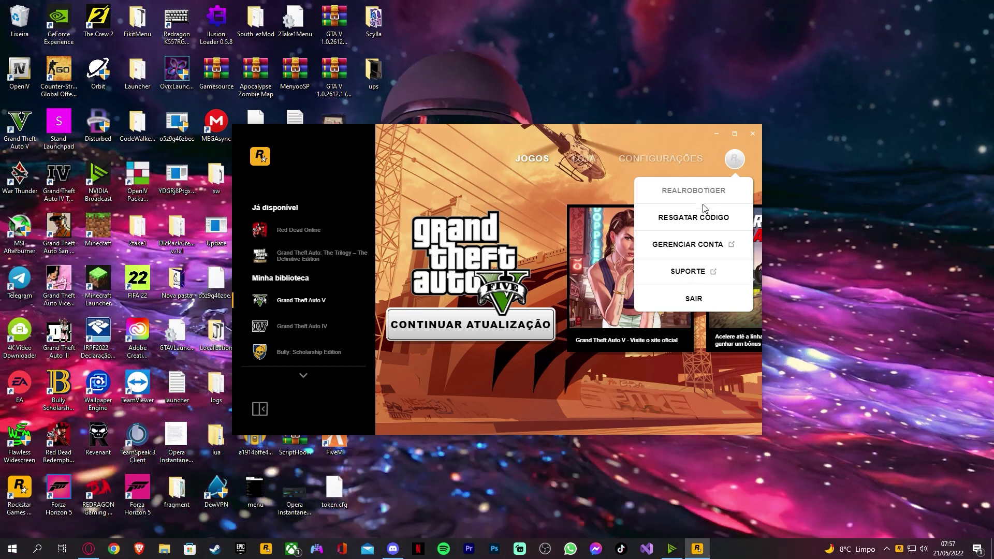
{"action": "left_click", "coordinate": [687, 298]}
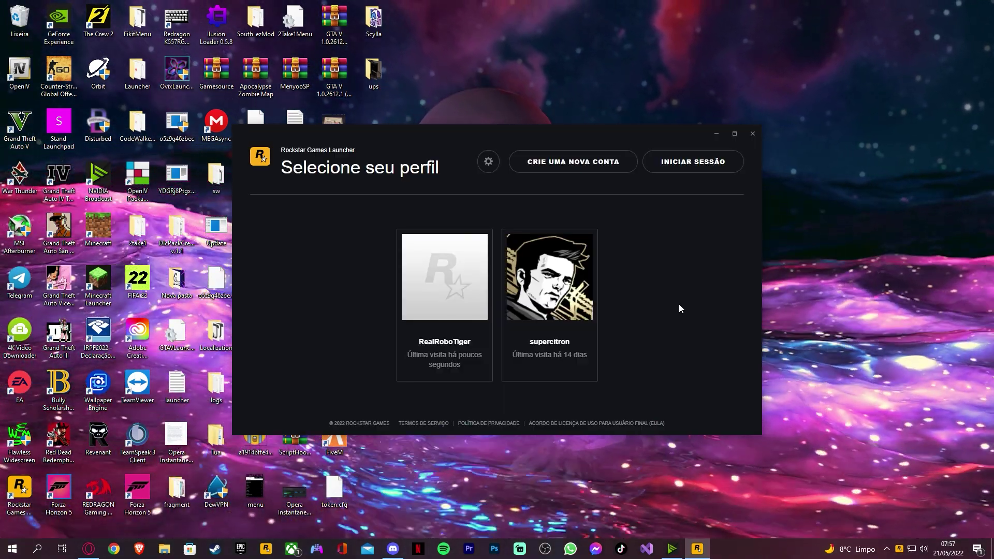
{"action": "left_click", "coordinate": [442, 310]}
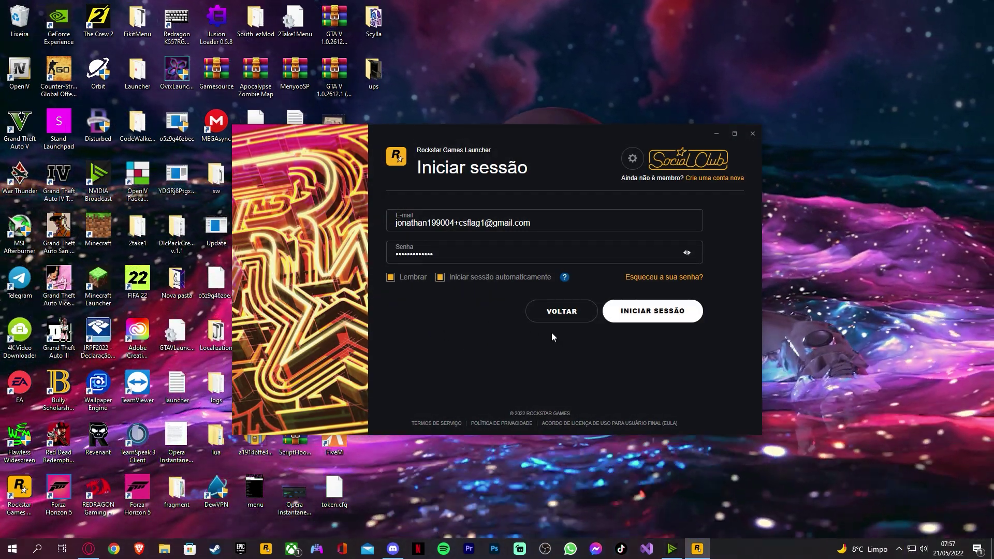
{"action": "left_click", "coordinate": [642, 311]}
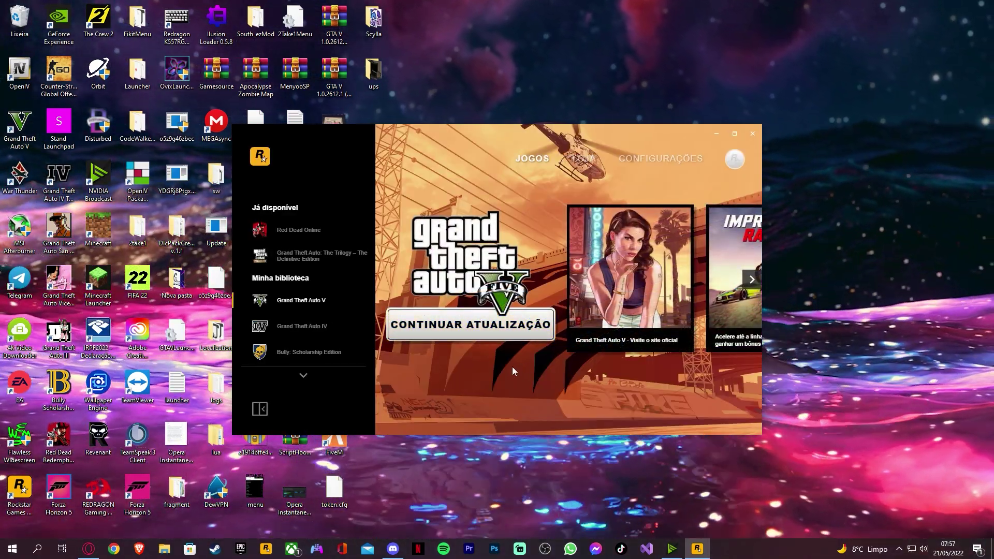
Open Grand Theft Auto V's installation folder from the launcher's game settings, minimize the folder window and close the launcher
{"action": "left_click", "coordinate": [659, 161]}
{"action": "left_click", "coordinate": [295, 338]}
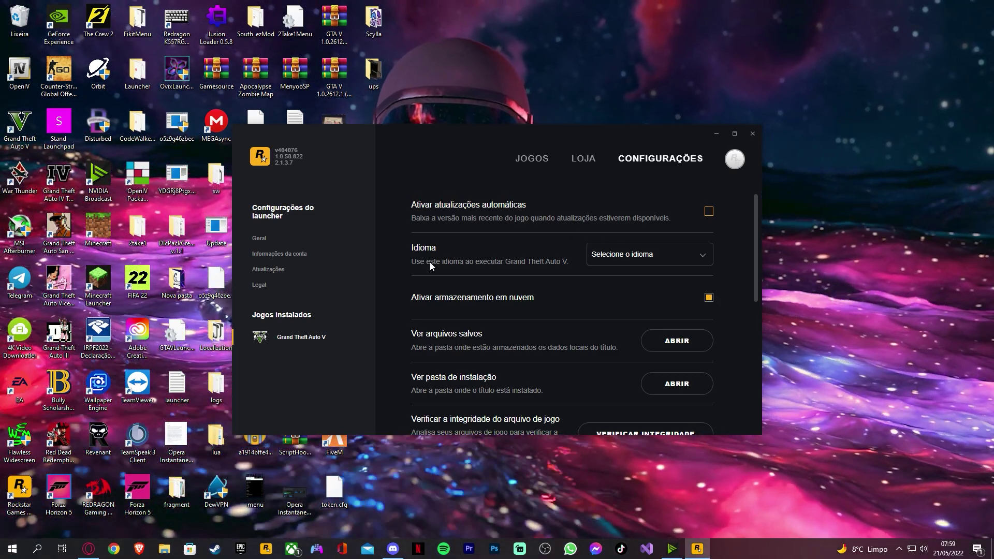
{"action": "scroll", "coordinate": [430, 263], "scroll_direction": "down", "scroll_amount": 4}
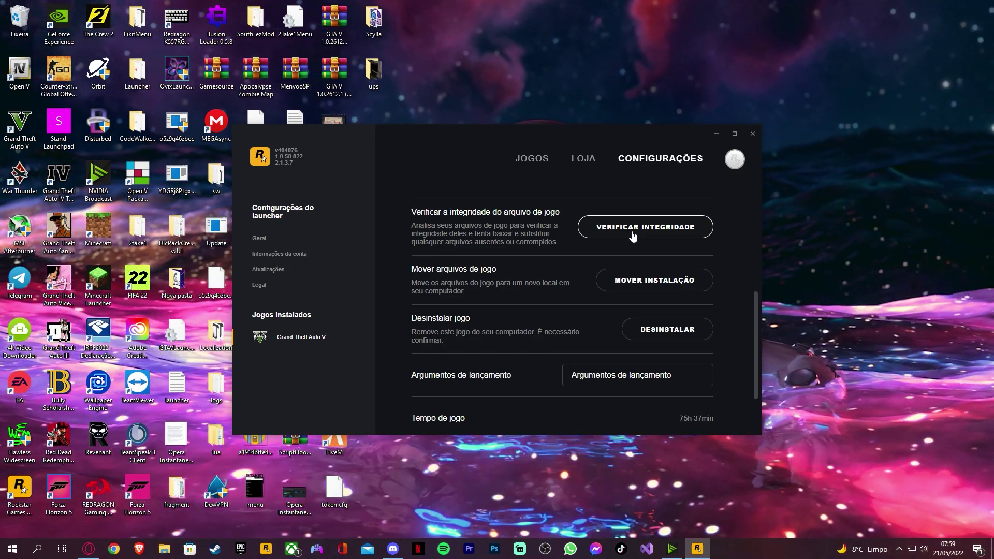
{"action": "scroll", "coordinate": [533, 251], "scroll_direction": "up", "scroll_amount": 3}
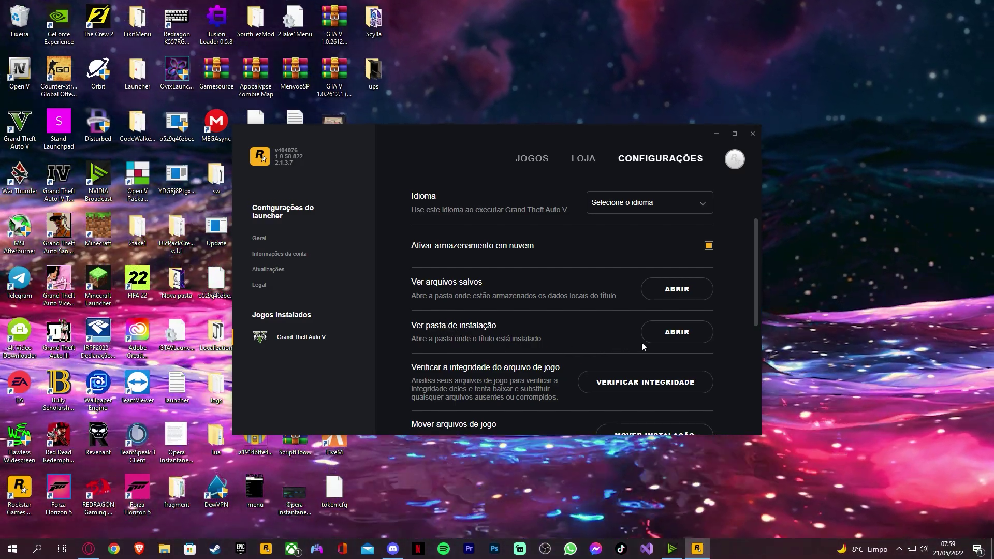
{"action": "left_click", "coordinate": [675, 339]}
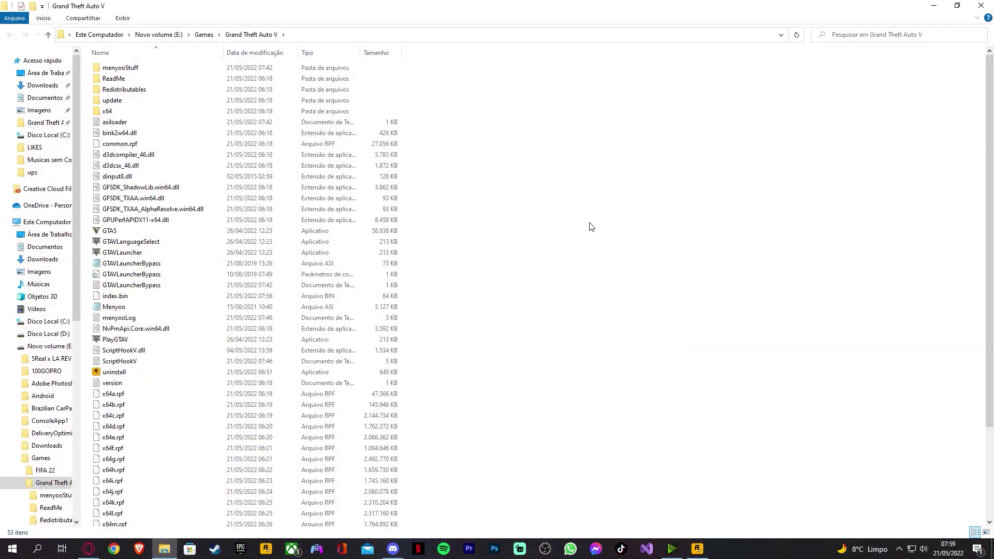
{"action": "left_click", "coordinate": [938, 9]}
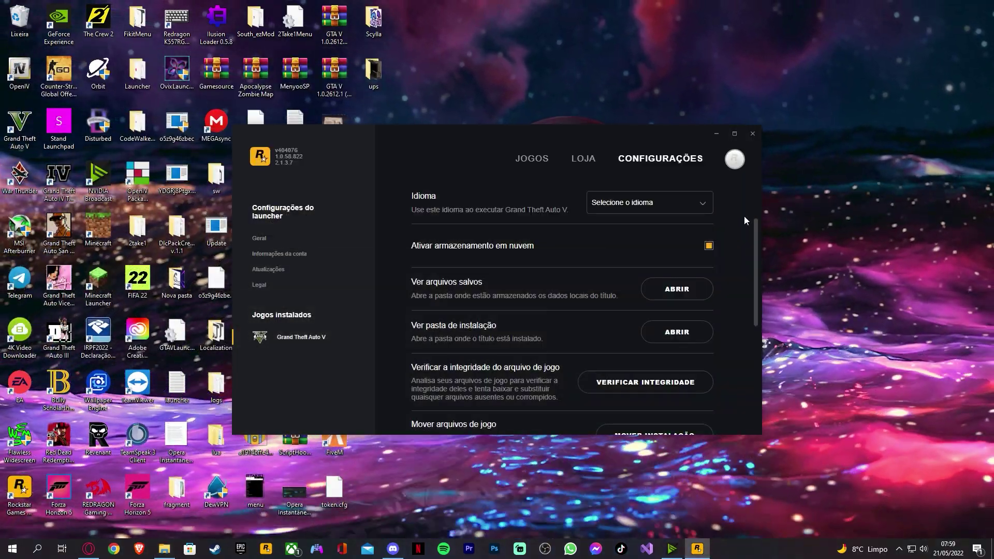
{"action": "left_click", "coordinate": [753, 134]}
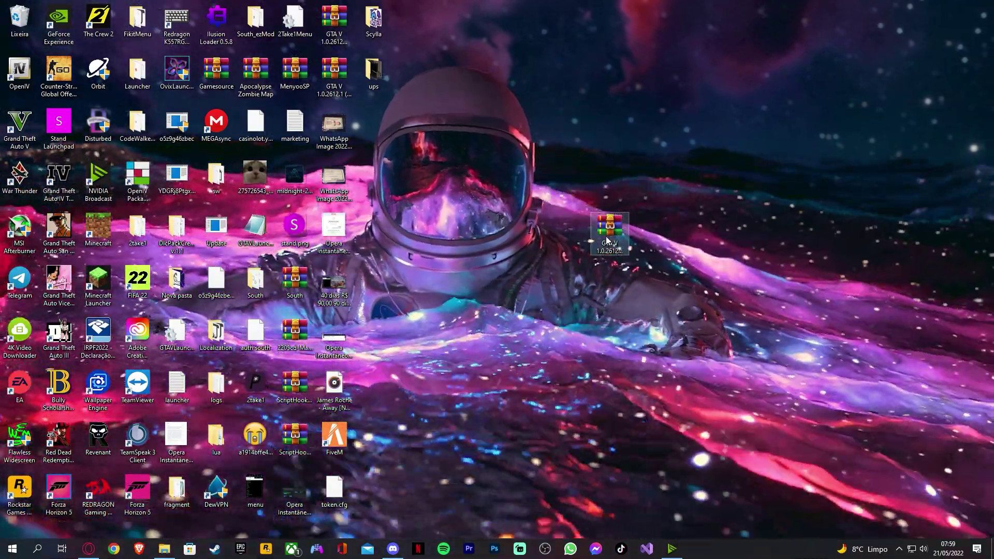
Open the inner folder of the GTA V 1.0.2612.1 (Rockstar Games Launcher) archive and bring up the game's installation folder in a smaller window
{"action": "double_click", "coordinate": [607, 233]}
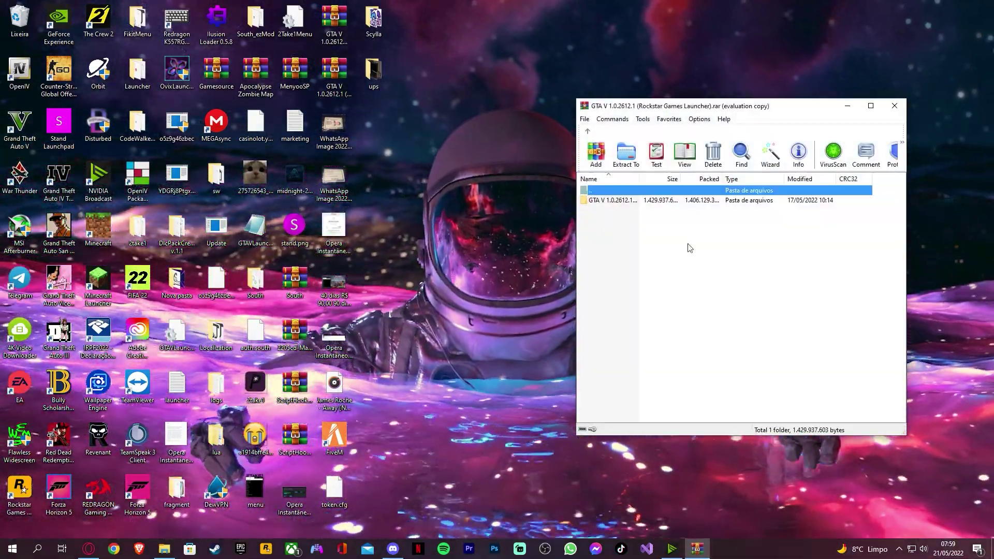
{"action": "double_click", "coordinate": [662, 200]}
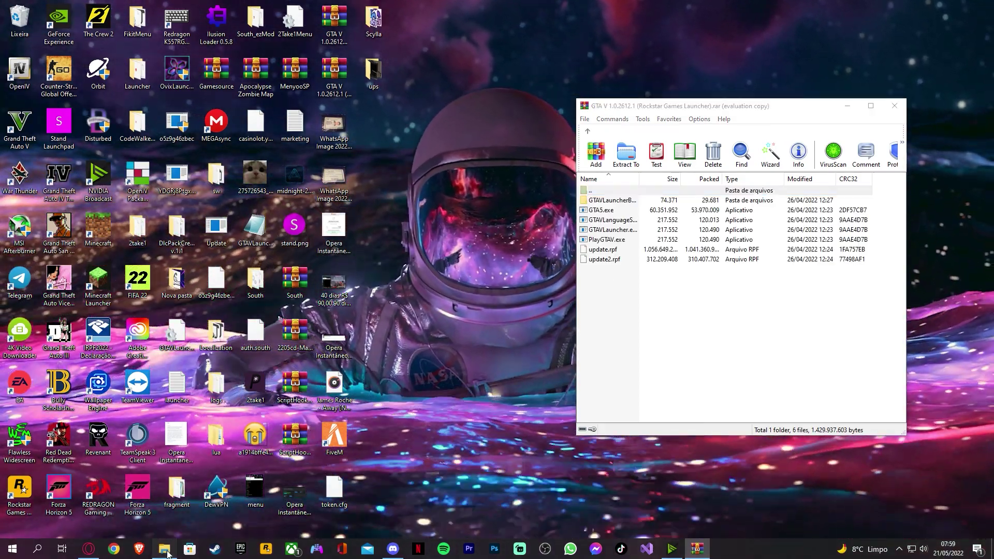
{"action": "key", "text": "alt+Tab"}
{"action": "left_click", "coordinate": [955, 6]}
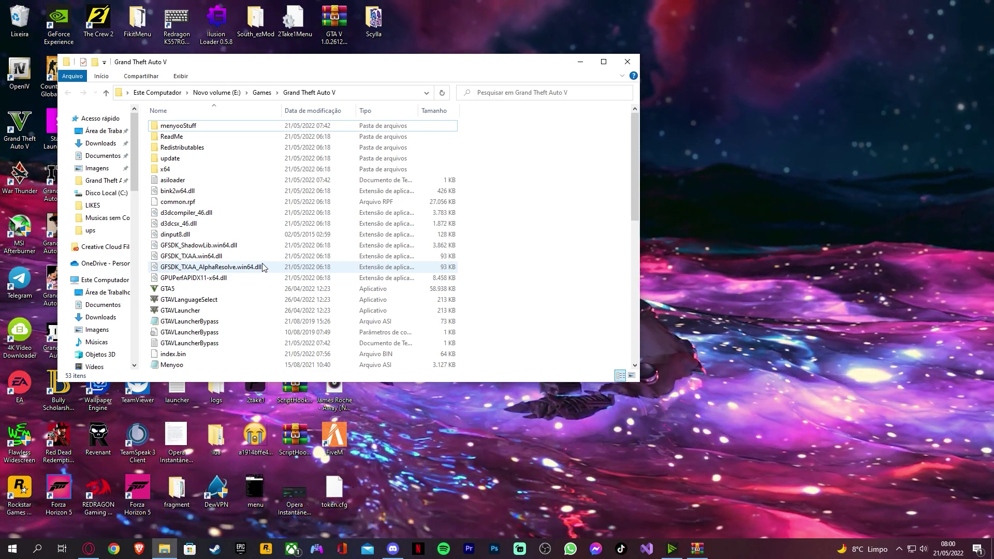
Select the GTA5, GTAVLanguageSelect, GTAVLauncher and PlayGTAV applications in the Grand Theft Auto V folder
{"action": "left_click", "coordinate": [170, 289]}
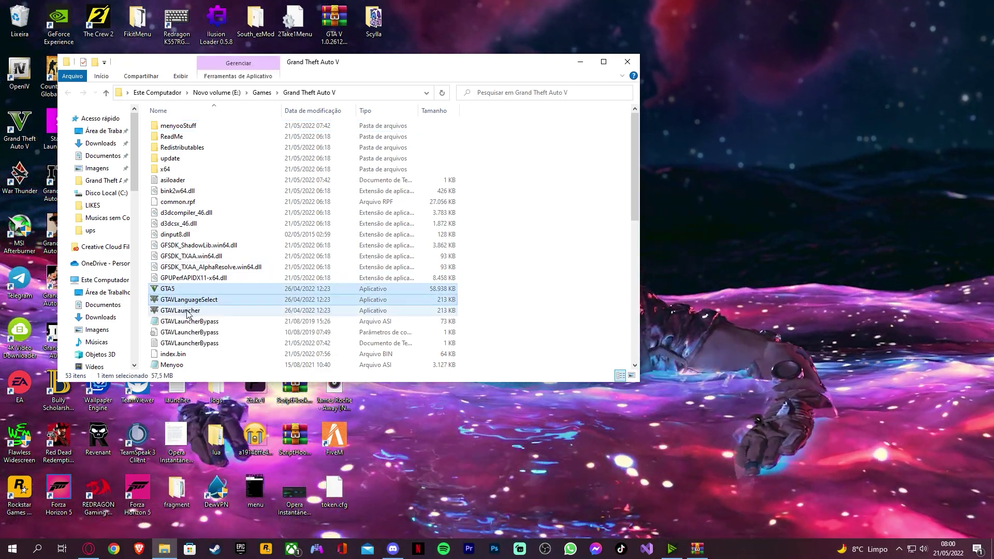
{"action": "left_click", "coordinate": [176, 310], "text": "shift"}
{"action": "scroll", "coordinate": [189, 269], "scroll_direction": "down", "scroll_amount": 5}
{"action": "left_click", "coordinate": [174, 244], "text": "ctrl"}
{"action": "left_click_drag", "start_coordinate": [173, 244], "coordinate": [263, 221]}
{"action": "scroll", "coordinate": [263, 221], "scroll_direction": "up", "scroll_amount": 5}
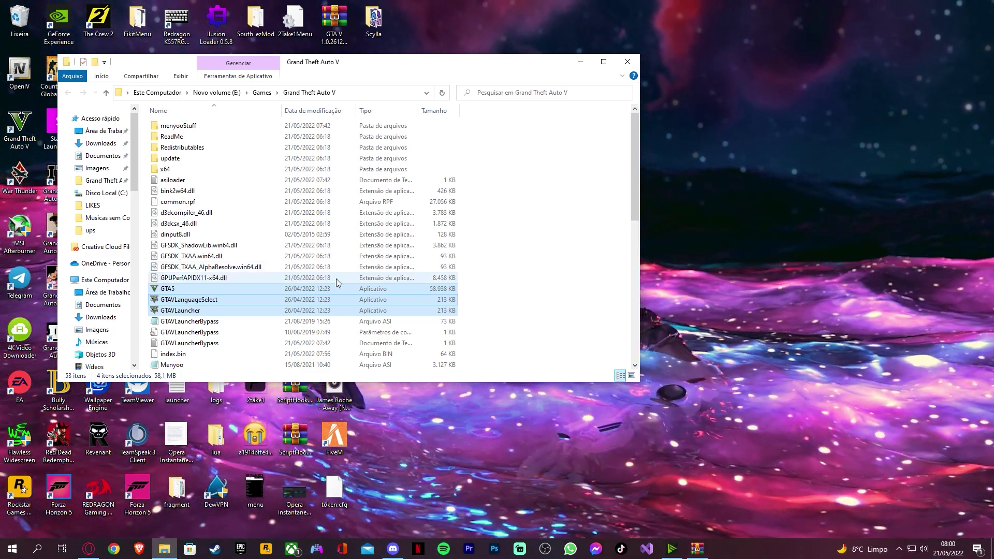
Open the game's update folder and select update.rpf and update2.rpf
{"action": "double_click", "coordinate": [189, 158]}
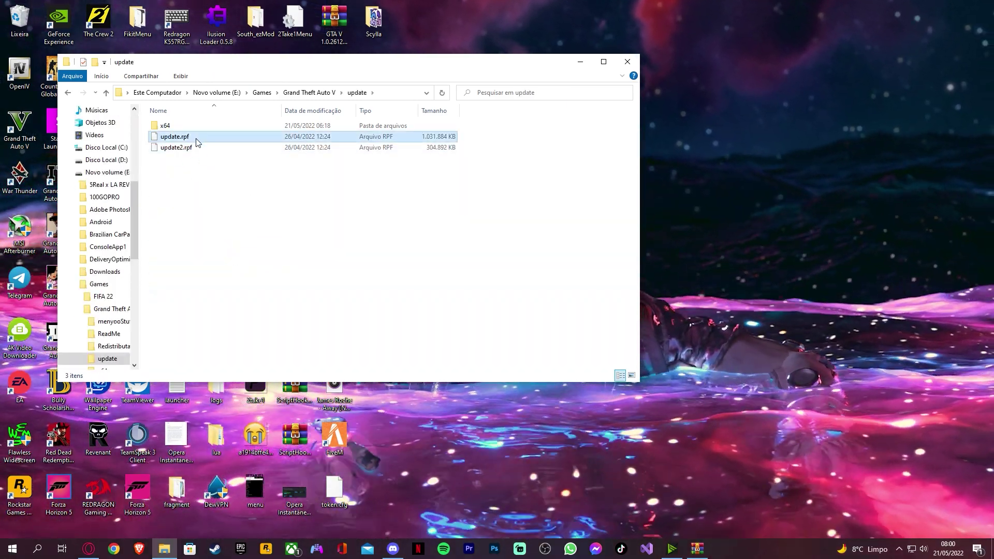
{"action": "left_click", "coordinate": [196, 137]}
{"action": "left_click", "coordinate": [192, 148], "text": "shift"}
{"action": "left_click_drag", "start_coordinate": [192, 148], "coordinate": [227, 197]}
Extract GTA5.exe, the GTAVLanguageSelect and GTAVLauncher executables and PlayGTAV.exe from the archive into the Grand Theft Auto V folder, replacing existing files with administrator permission
{"action": "left_click", "coordinate": [68, 93]}
{"action": "left_click_drag", "start_coordinate": [135, 62], "coordinate": [119, 0]}
{"action": "left_click", "coordinate": [697, 548]}
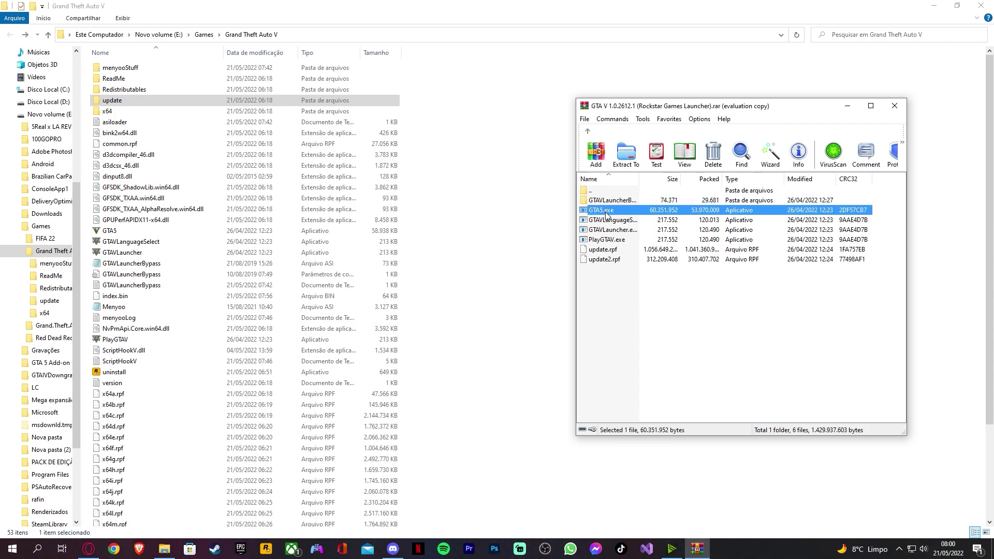
{"action": "left_click", "coordinate": [603, 237], "text": "shift"}
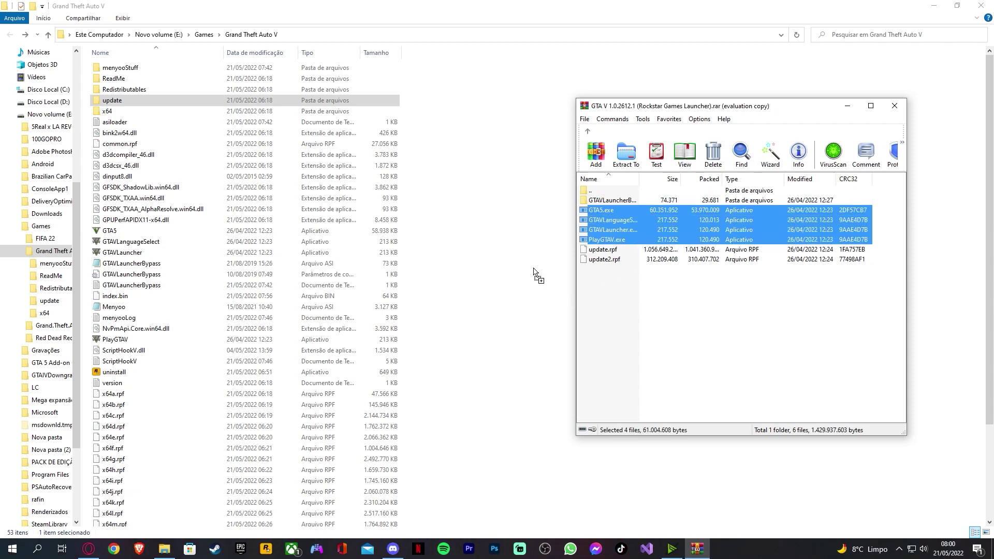
{"action": "left_click_drag", "start_coordinate": [533, 268], "coordinate": [534, 268]}
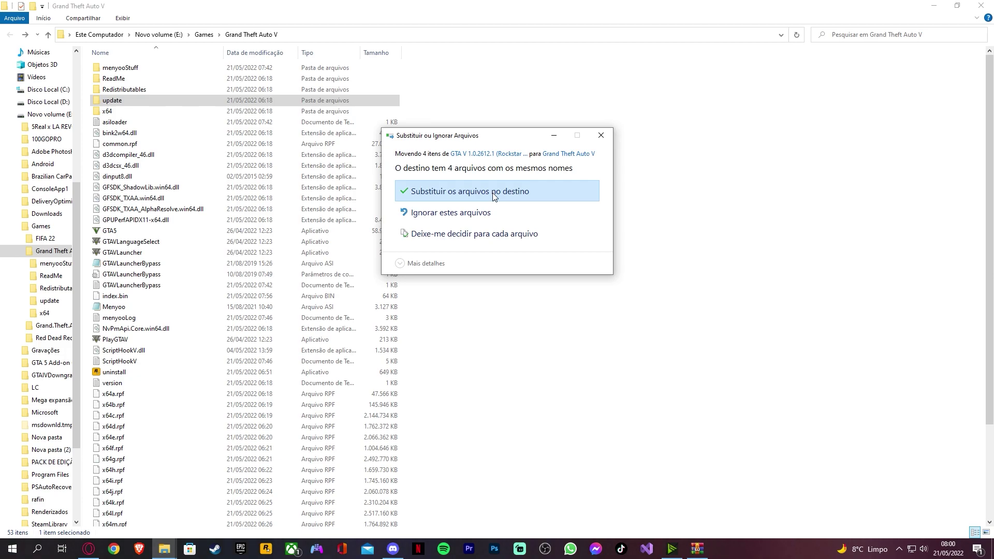
{"action": "left_click", "coordinate": [492, 192]}
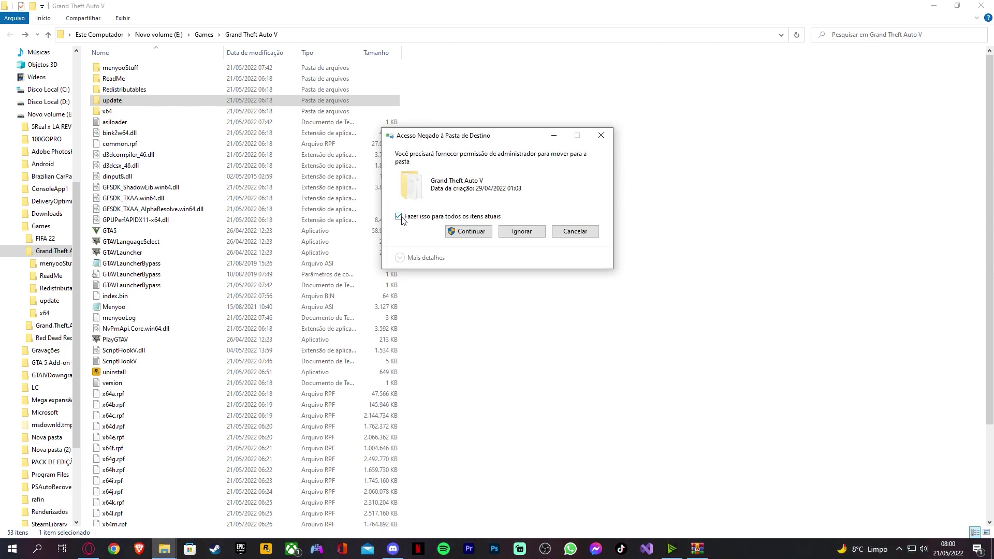
{"action": "left_click", "coordinate": [464, 232]}
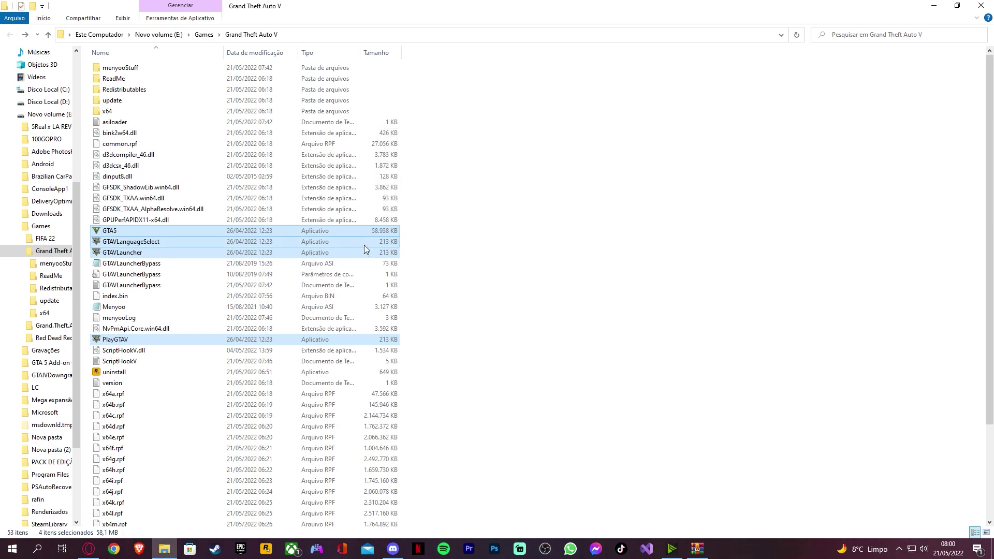
Extract update.rpf and update2.rpf from the archive into the game's update folder, replacing the existing files with administrator permission
{"action": "double_click", "coordinate": [135, 101]}
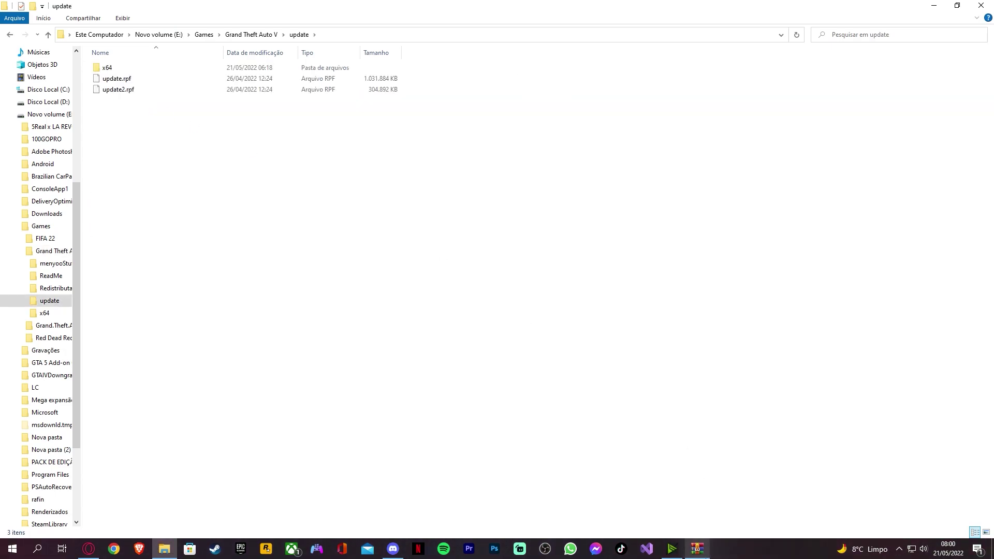
{"action": "left_click", "coordinate": [697, 548]}
{"action": "left_click", "coordinate": [618, 250]}
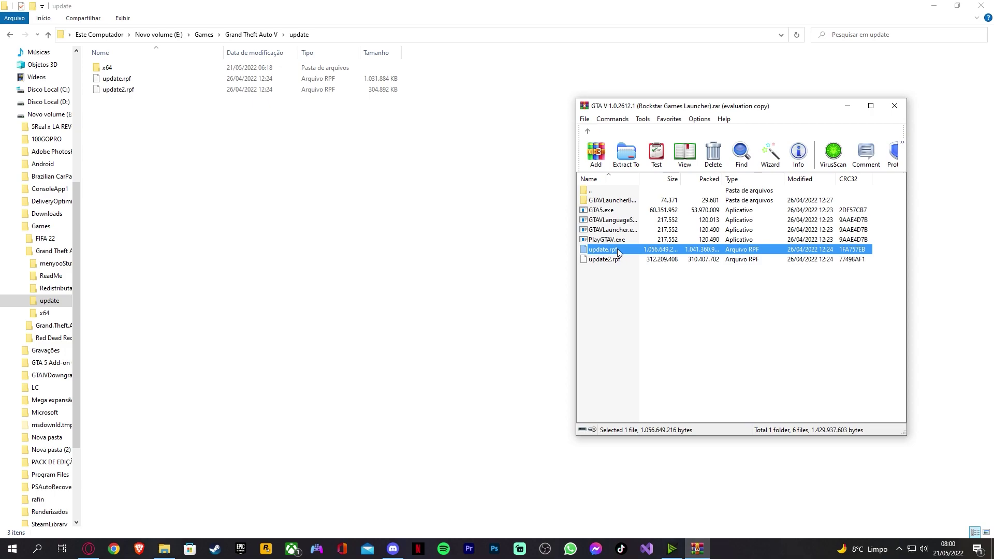
{"action": "left_click", "coordinate": [648, 262], "text": "shift"}
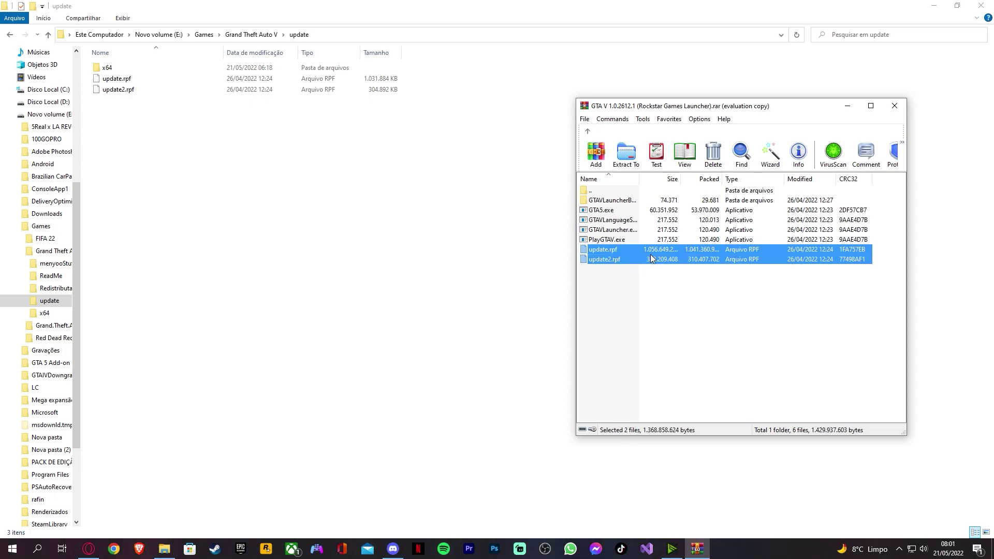
{"action": "left_click_drag", "start_coordinate": [354, 248], "coordinate": [357, 248]}
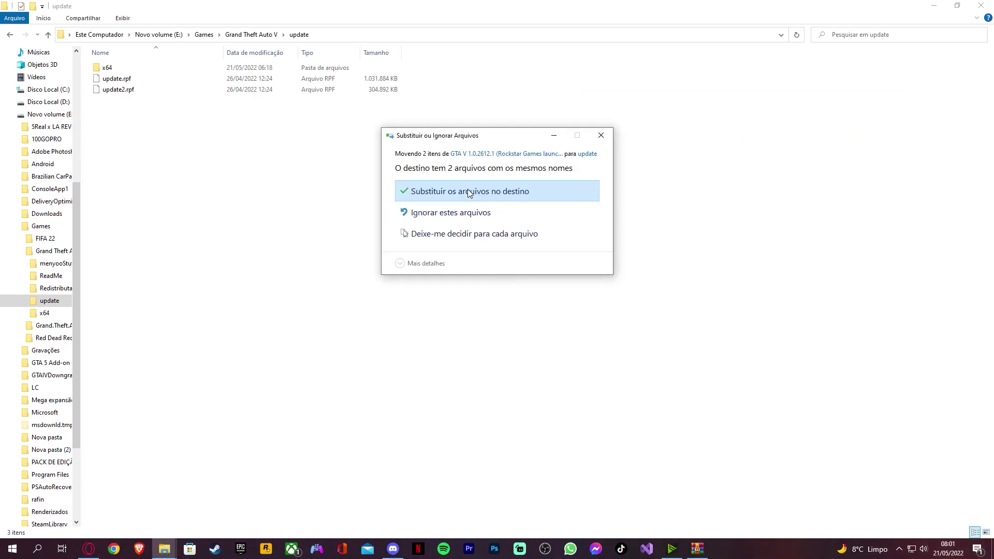
{"action": "left_click", "coordinate": [468, 189]}
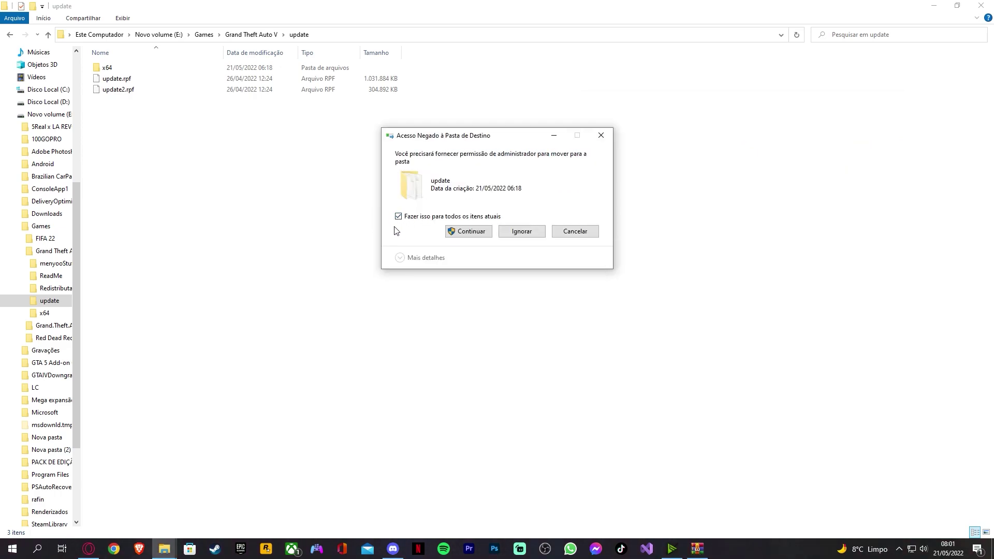
{"action": "left_click", "coordinate": [469, 232]}
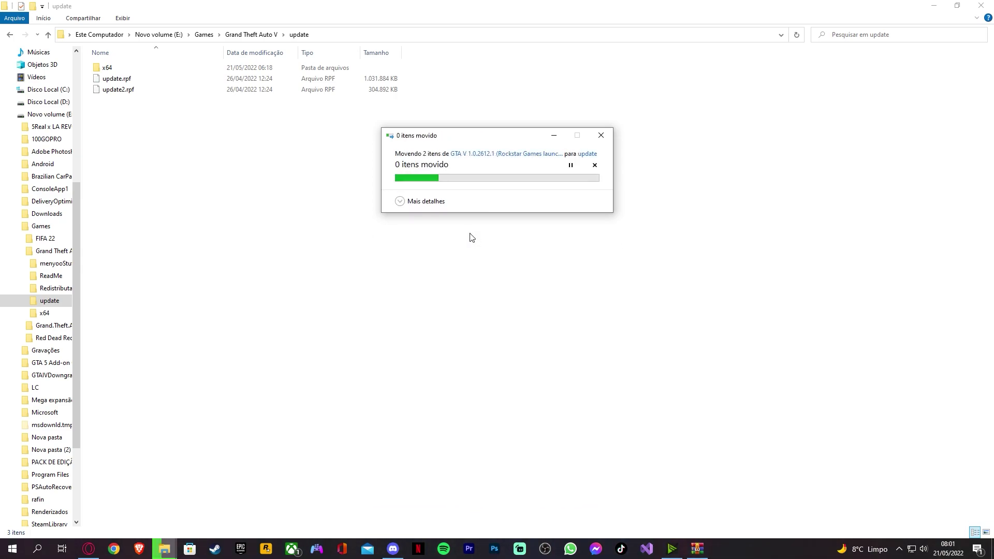
Extract the GTAVLauncherBypass ASI and configuration files from the archive's subfolder into the Grand Theft Auto V folder, replacing existing files with administrator permission
{"action": "left_click", "coordinate": [11, 35]}
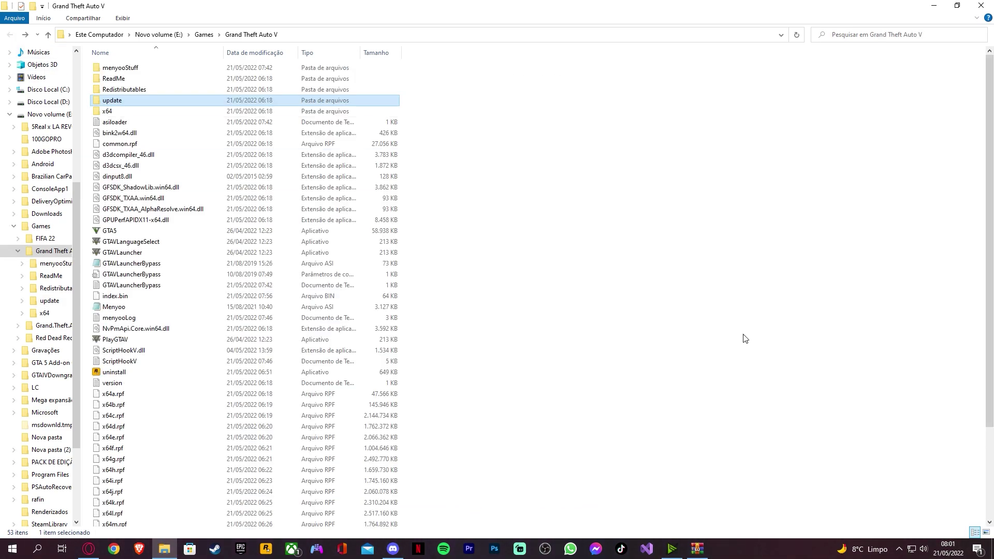
{"action": "left_click", "coordinate": [699, 551]}
{"action": "left_click", "coordinate": [691, 301]}
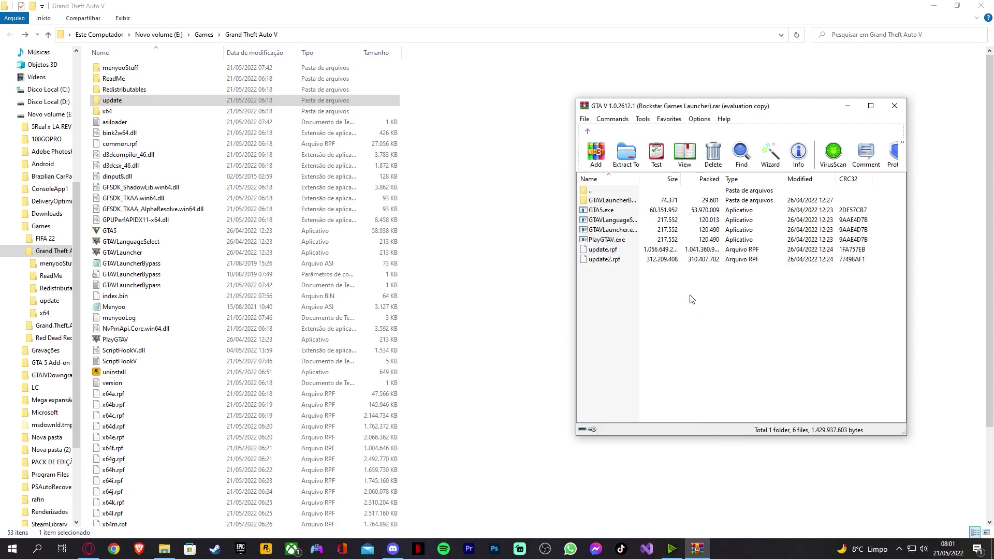
{"action": "double_click", "coordinate": [622, 204]}
{"action": "left_click", "coordinate": [623, 202]}
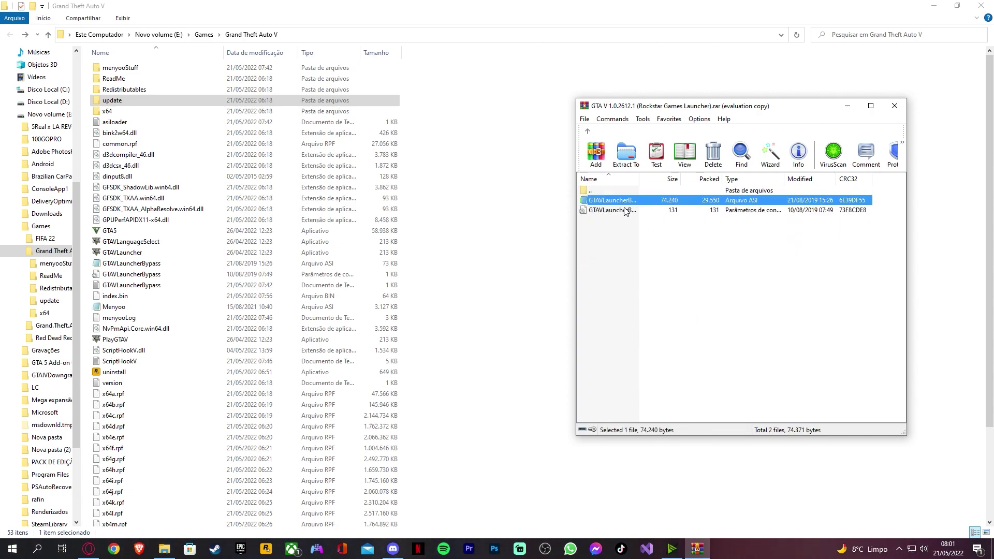
{"action": "left_click", "coordinate": [624, 209], "text": "shift"}
{"action": "left_click_drag", "start_coordinate": [623, 209], "coordinate": [414, 239]}
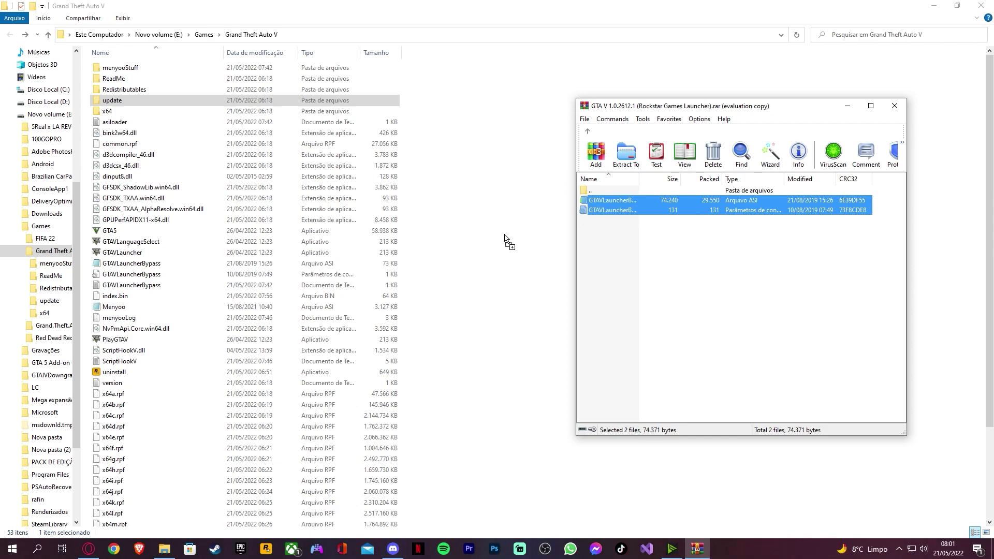
{"action": "left_click_drag", "start_coordinate": [504, 240], "coordinate": [505, 239]}
{"action": "left_click", "coordinate": [505, 173]}
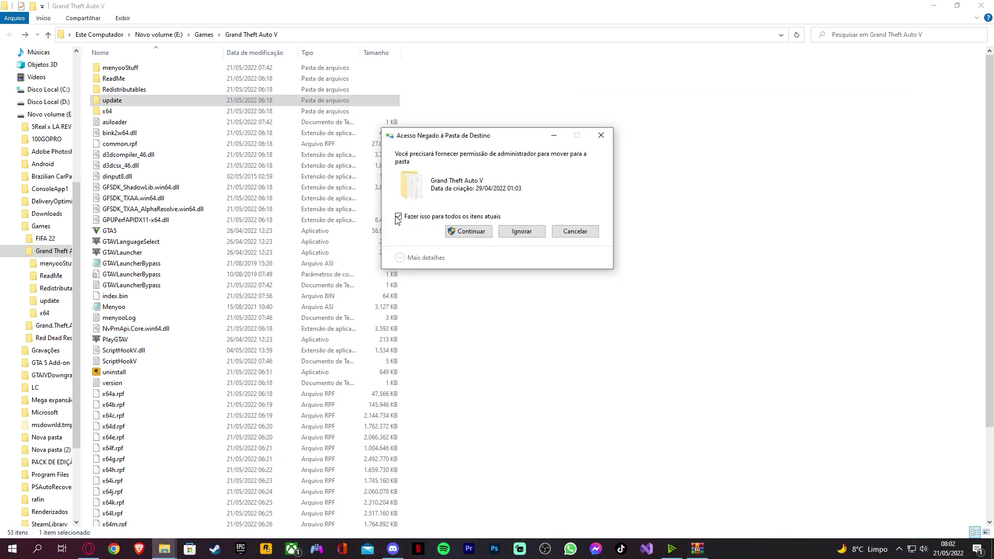
{"action": "left_click", "coordinate": [470, 230]}
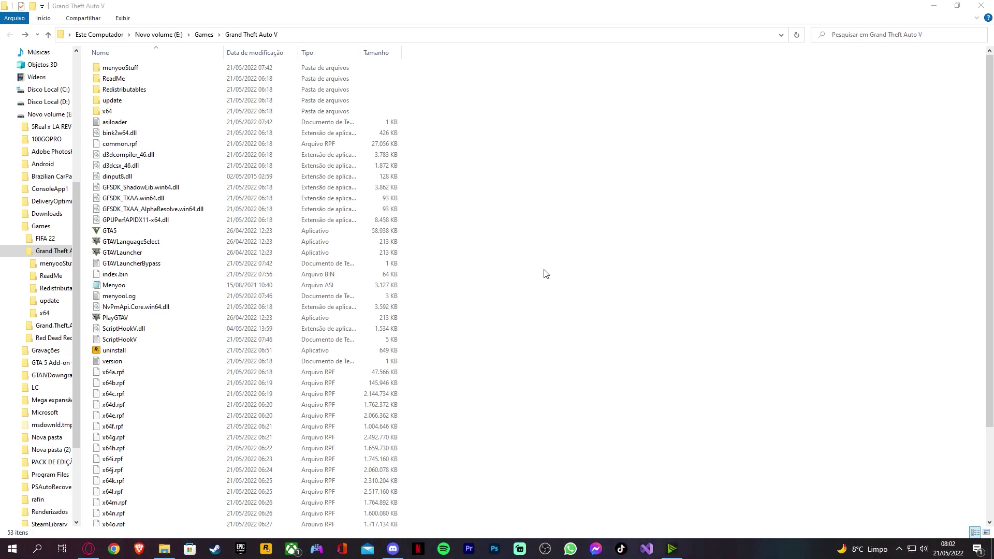
Run the GTA5 application from the Grand Theft Auto V folder as administrator and allow it to make changes to the device
{"action": "left_click", "coordinate": [125, 231]}
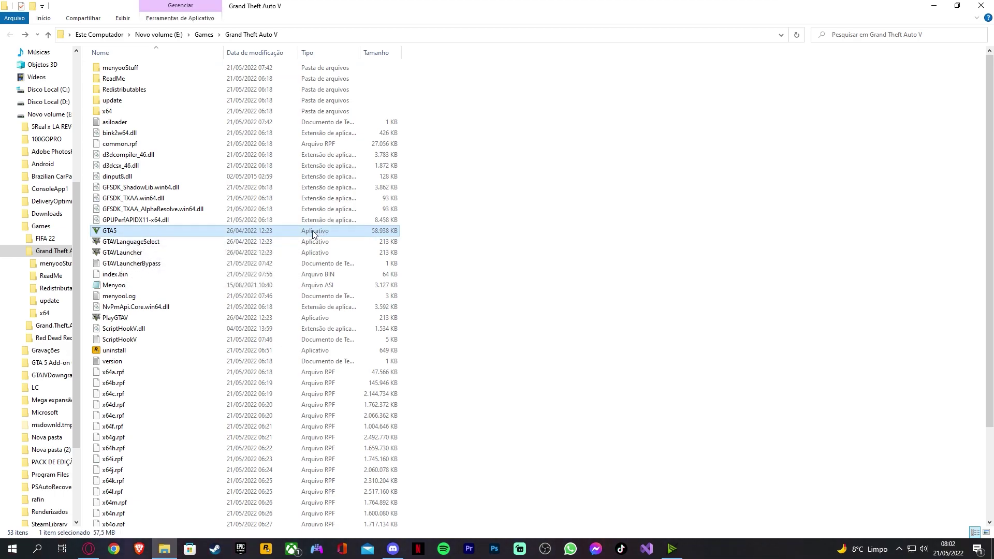
{"action": "right_click", "coordinate": [249, 232]}
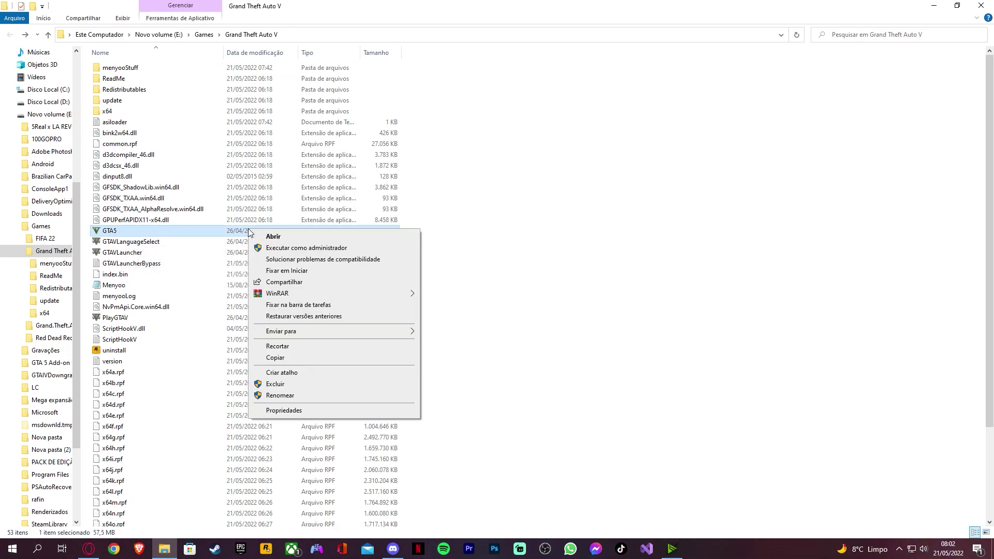
{"action": "left_click", "coordinate": [274, 249]}
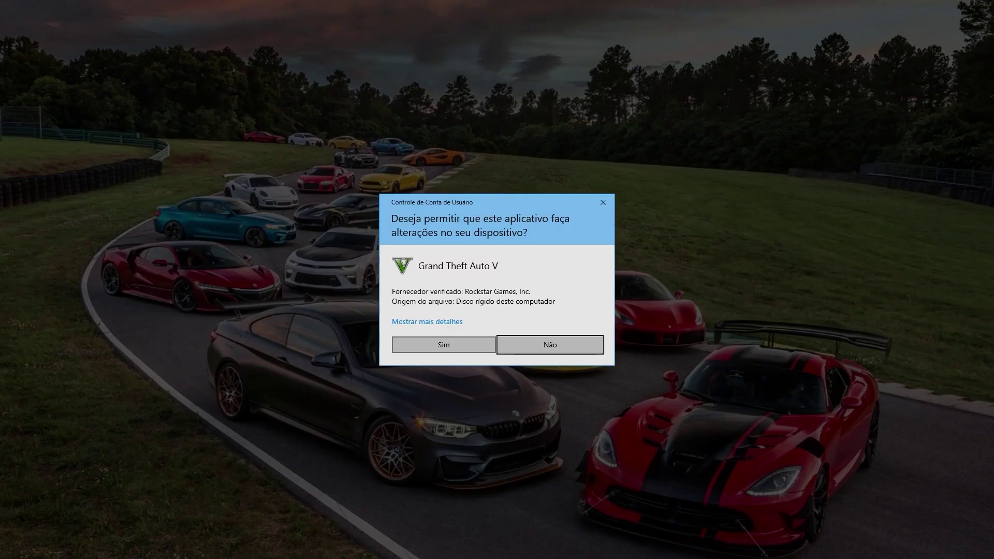
{"action": "left_click", "coordinate": [446, 347]}
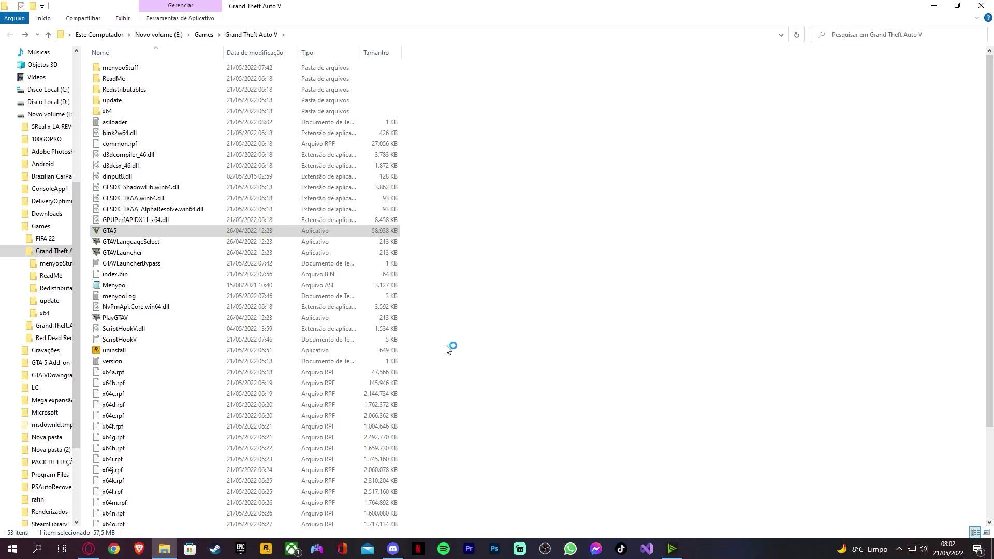